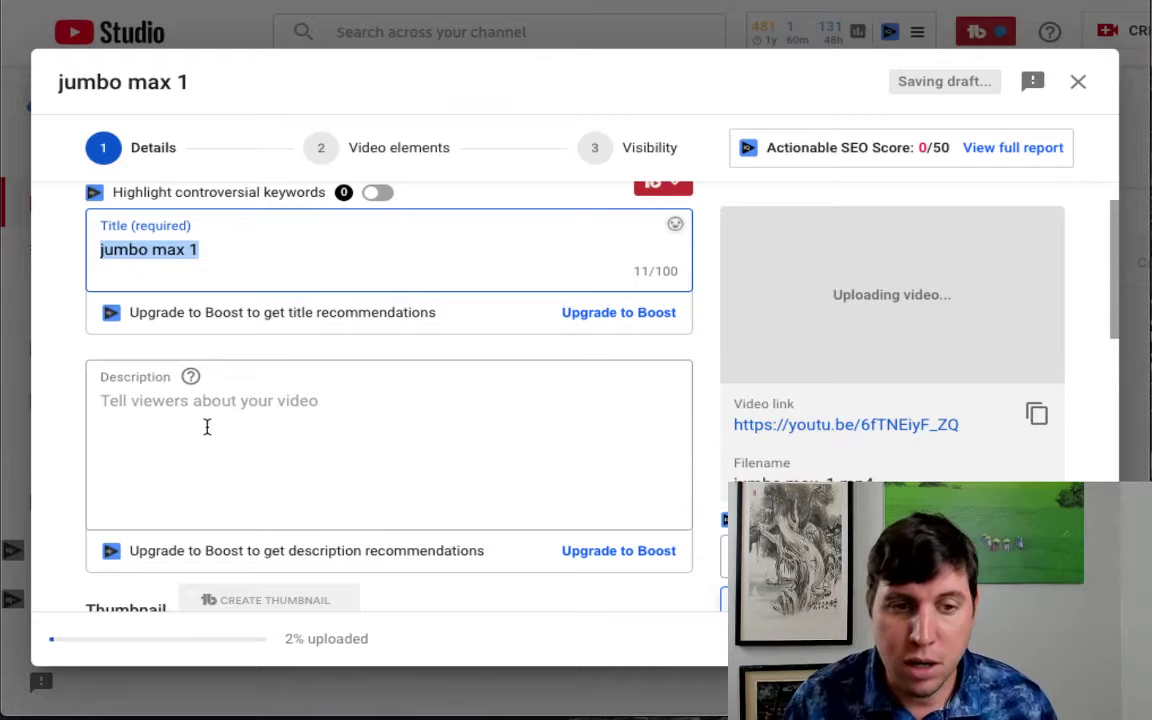
- Look through the video's upload details, including the title, description, thumbnail, playlist and audience sections
{"action": "scroll", "coordinate": [224, 410], "scroll_direction": "down", "scroll_amount": 2}
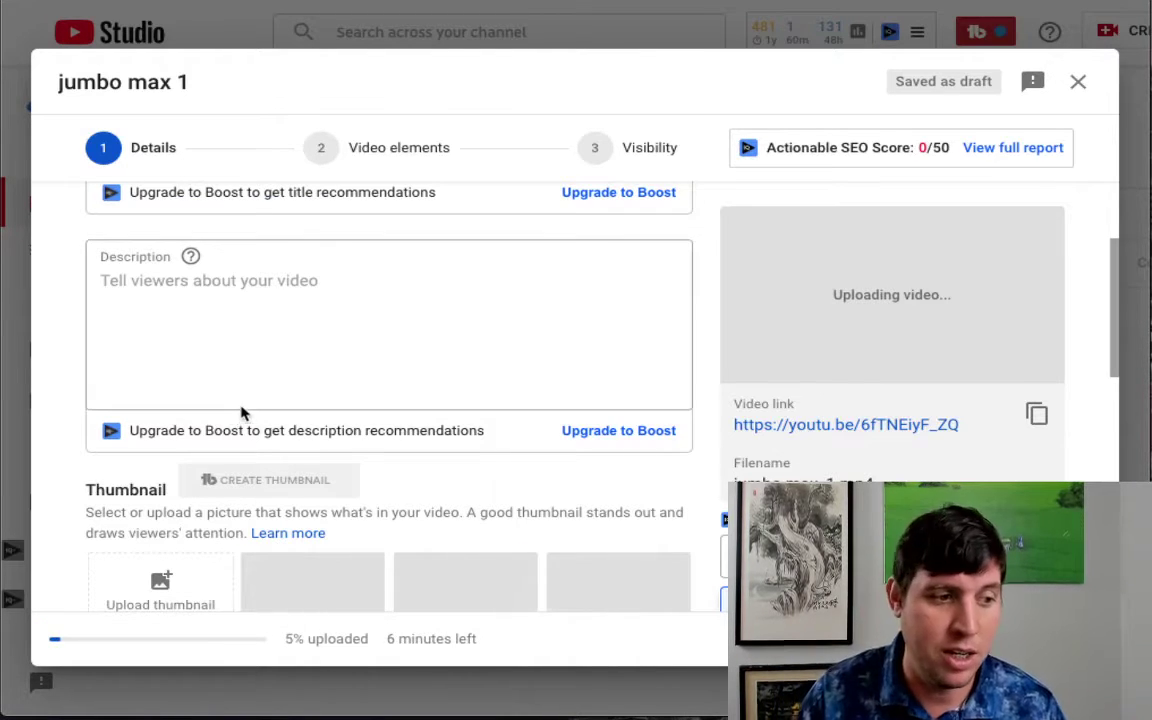
{"action": "scroll", "coordinate": [248, 411], "scroll_direction": "down", "scroll_amount": 3}
{"action": "scroll", "coordinate": [175, 301], "scroll_direction": "down", "scroll_amount": 2}
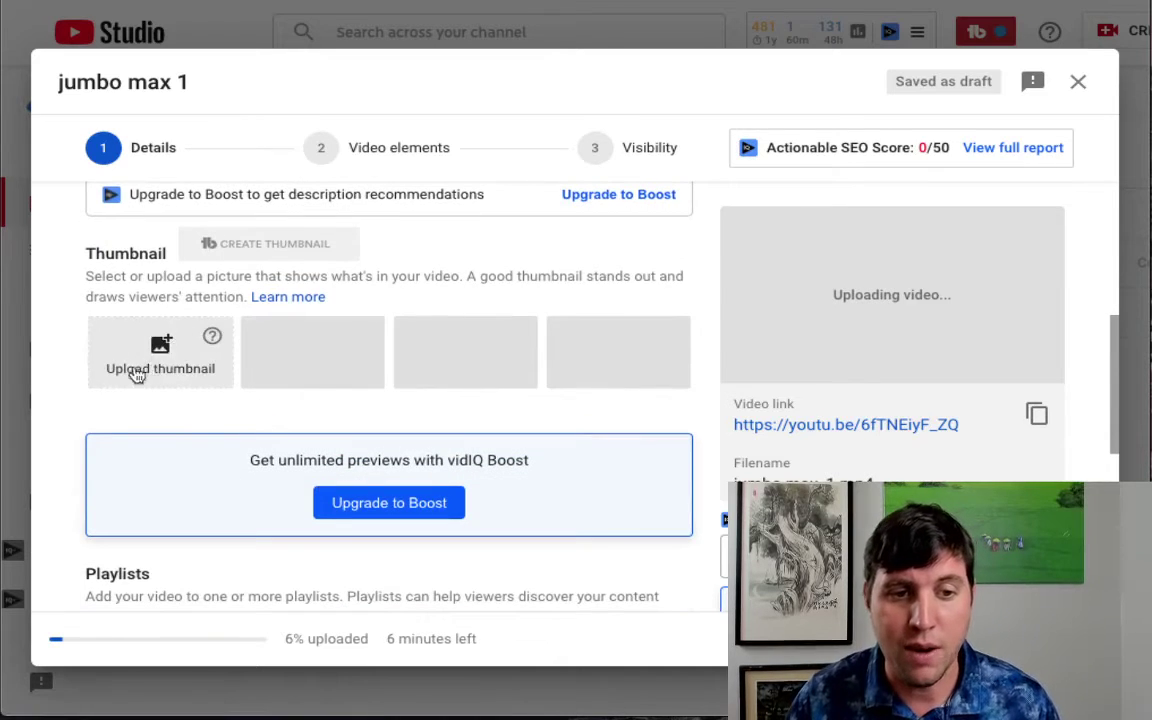
{"action": "scroll", "coordinate": [162, 350], "scroll_direction": "down", "scroll_amount": 2}
{"action": "scroll", "coordinate": [168, 361], "scroll_direction": "down", "scroll_amount": 4}
{"action": "scroll", "coordinate": [175, 361], "scroll_direction": "up", "scroll_amount": 3}
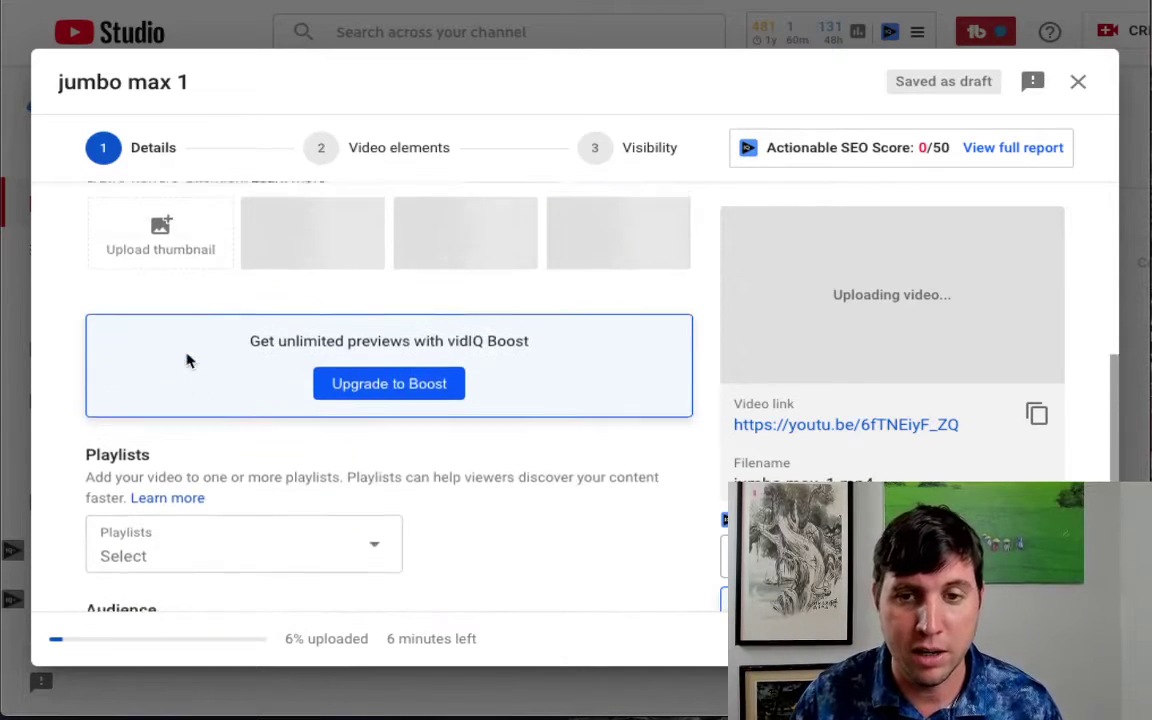
{"action": "scroll", "coordinate": [188, 360], "scroll_direction": "down", "scroll_amount": 3}
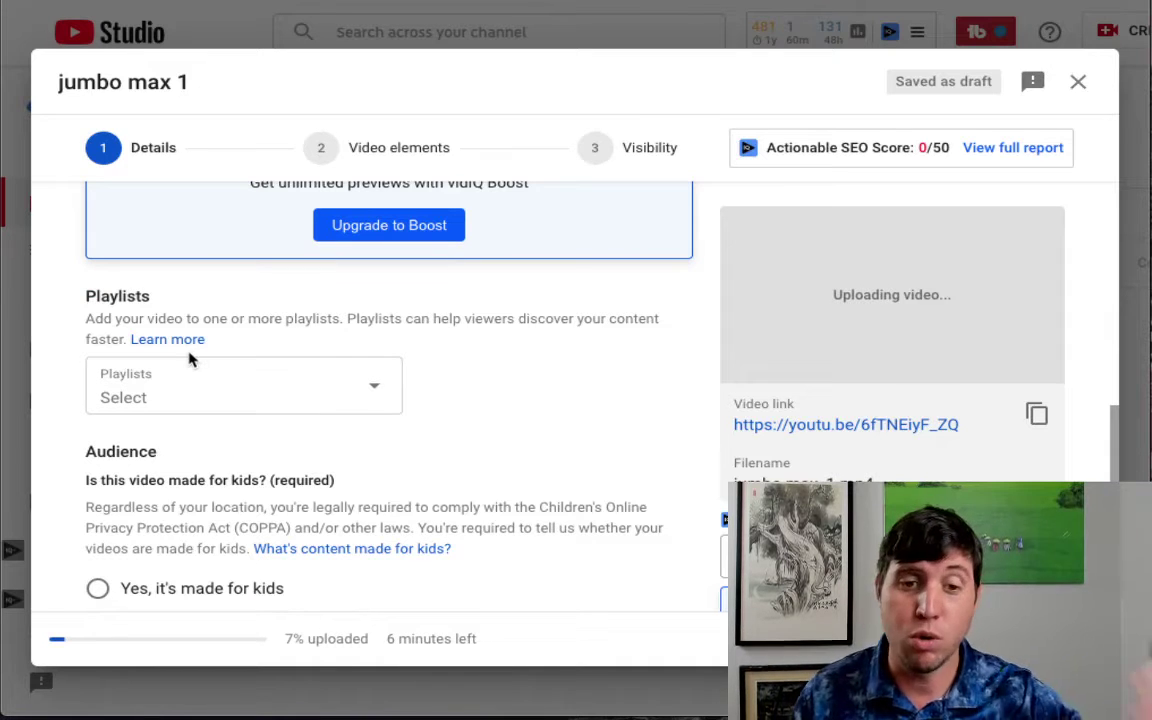
{"action": "scroll", "coordinate": [250, 360], "scroll_direction": "down", "scroll_amount": 3}
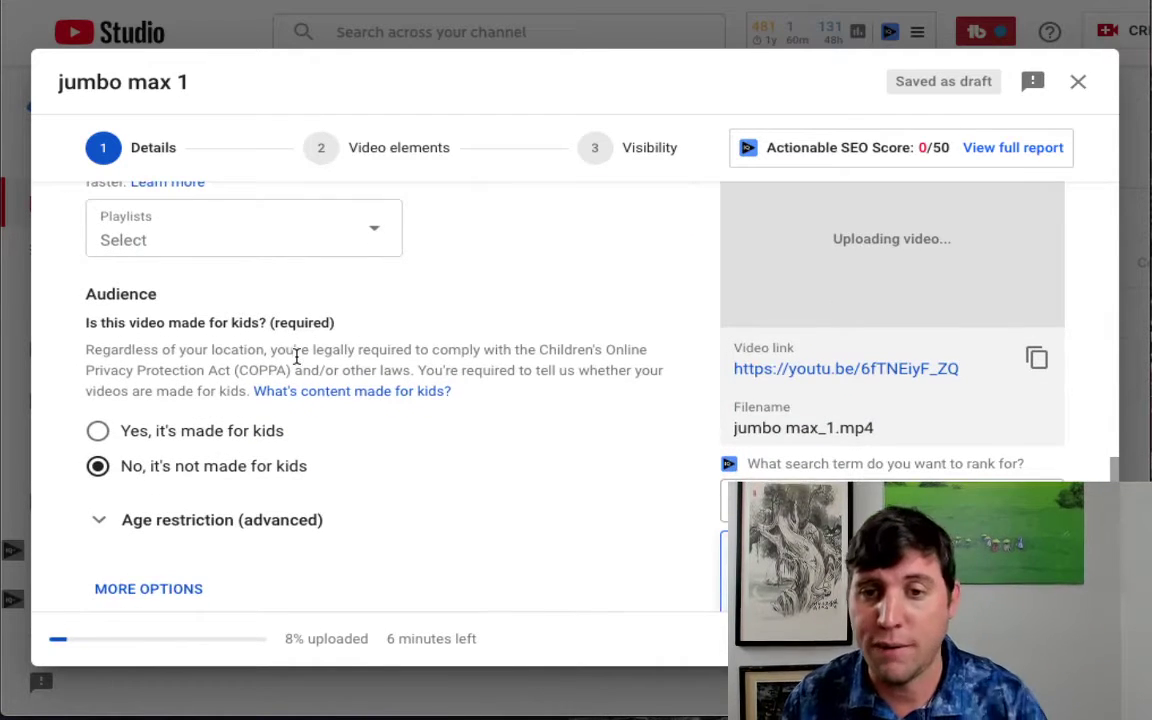
{"action": "scroll", "coordinate": [342, 427], "scroll_direction": "down", "scroll_amount": 1}
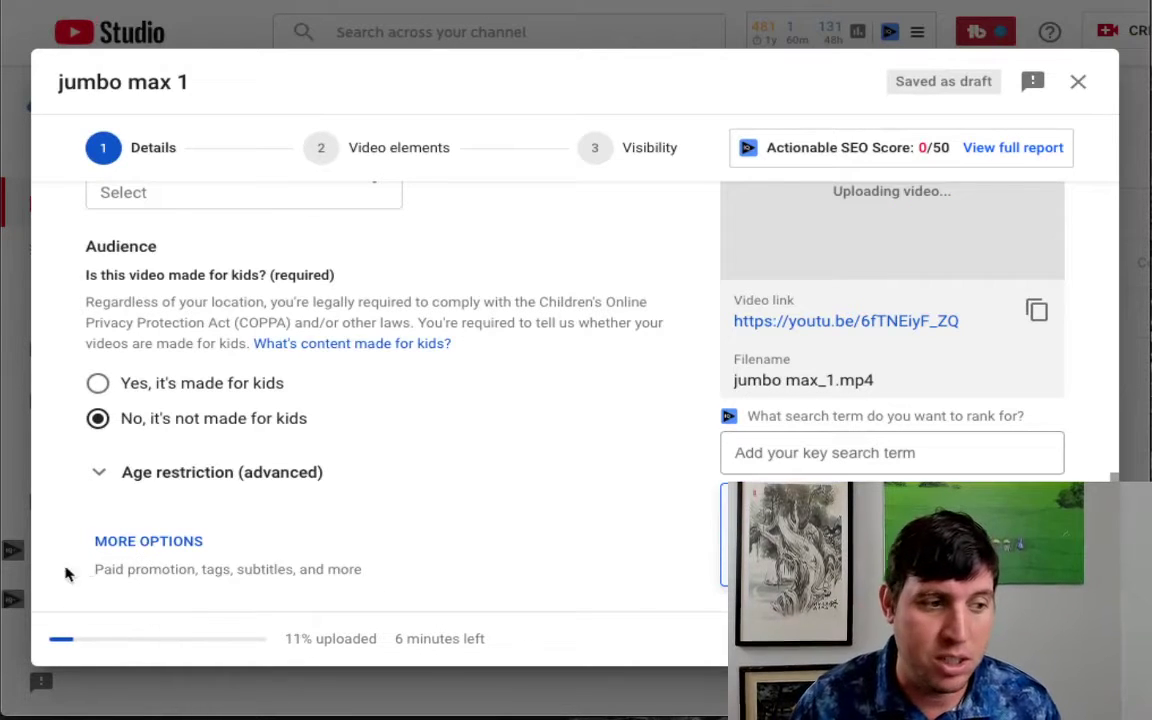
- Show the additional upload options and place the cursor in the empty Tags field
{"action": "left_click", "coordinate": [162, 543]}
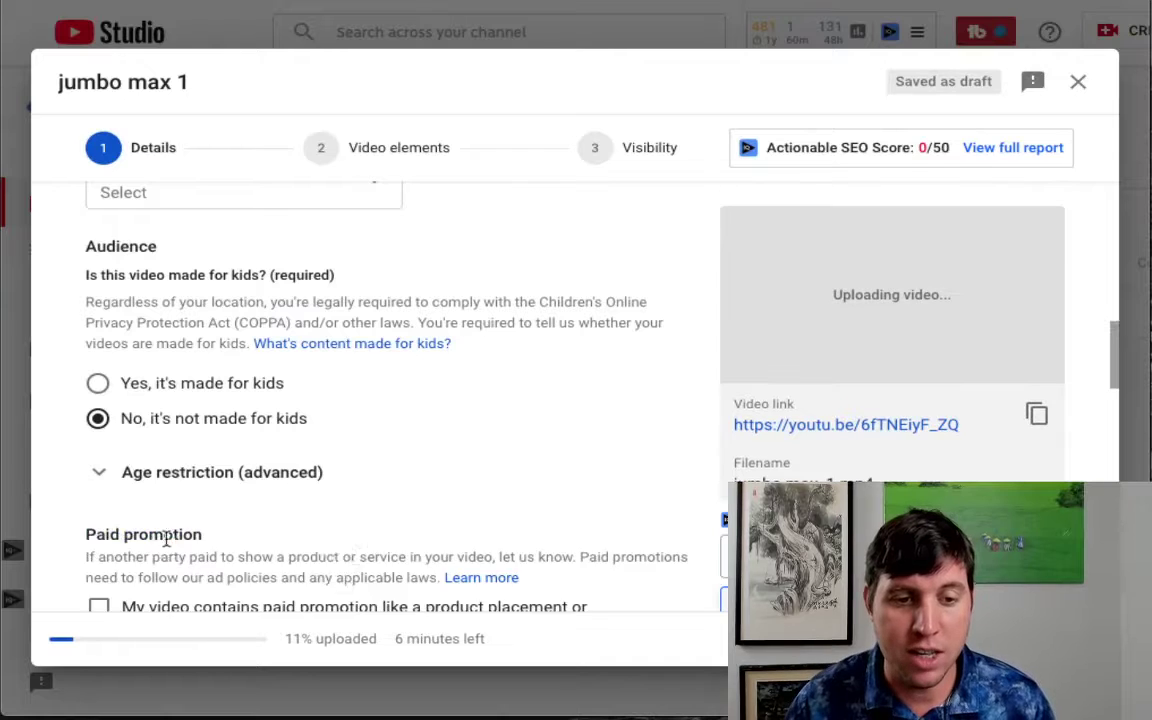
{"action": "scroll", "coordinate": [355, 518], "scroll_direction": "down", "scroll_amount": 2}
{"action": "scroll", "coordinate": [354, 515], "scroll_direction": "down", "scroll_amount": 2}
{"action": "left_click", "coordinate": [256, 433]}
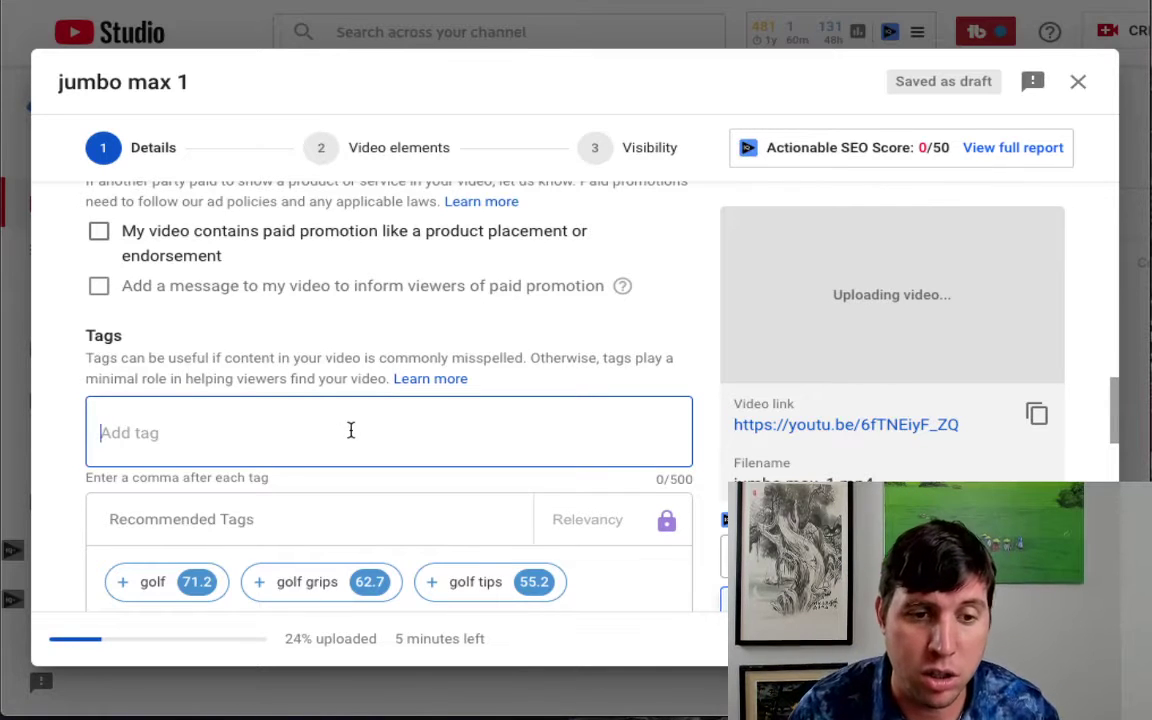
{"action": "scroll", "coordinate": [351, 430], "scroll_direction": "down", "scroll_amount": 1}
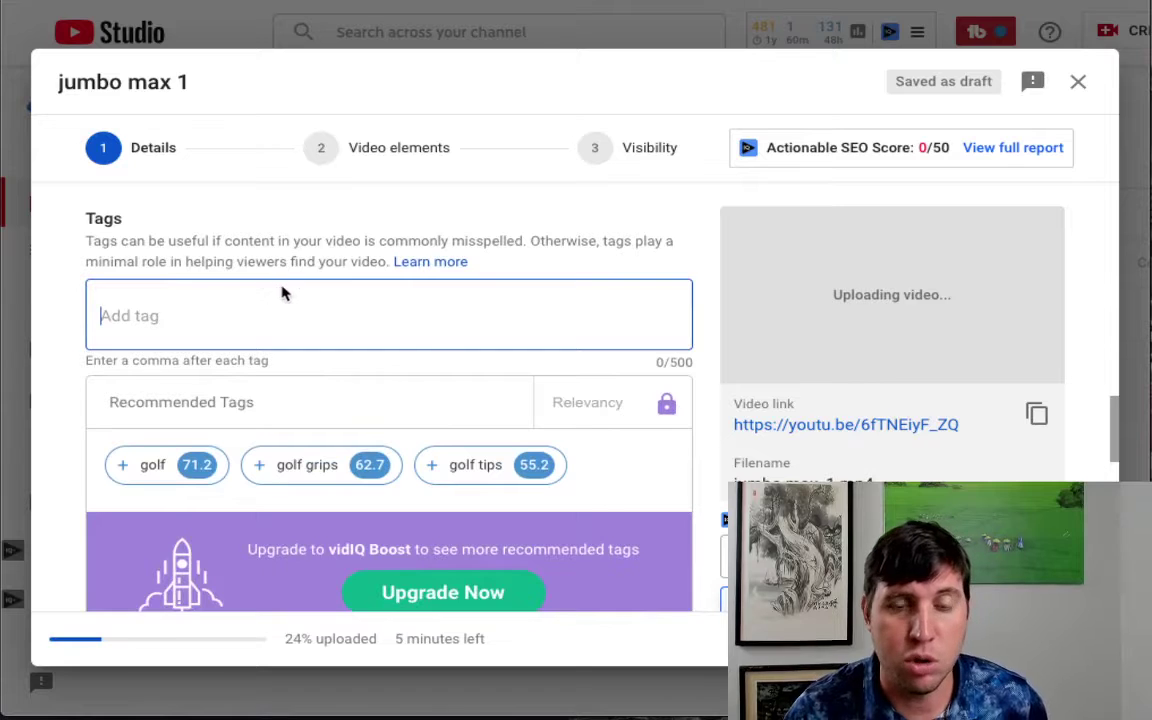
{"action": "scroll", "coordinate": [282, 293], "scroll_direction": "up", "scroll_amount": 5}
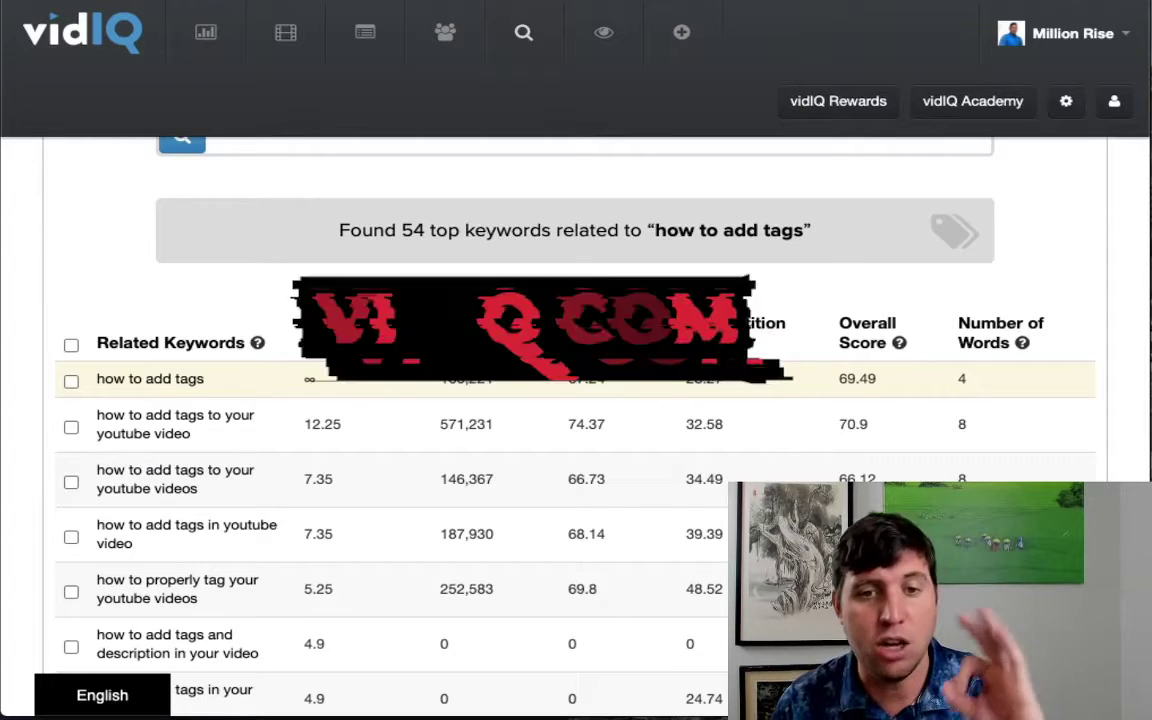
- Switch to vidIQ and examine the related keywords for "how to add tags", comparing their search volume, competition and overall scores
{"action": "scroll", "coordinate": [373, 90], "scroll_direction": "up", "scroll_amount": 3}
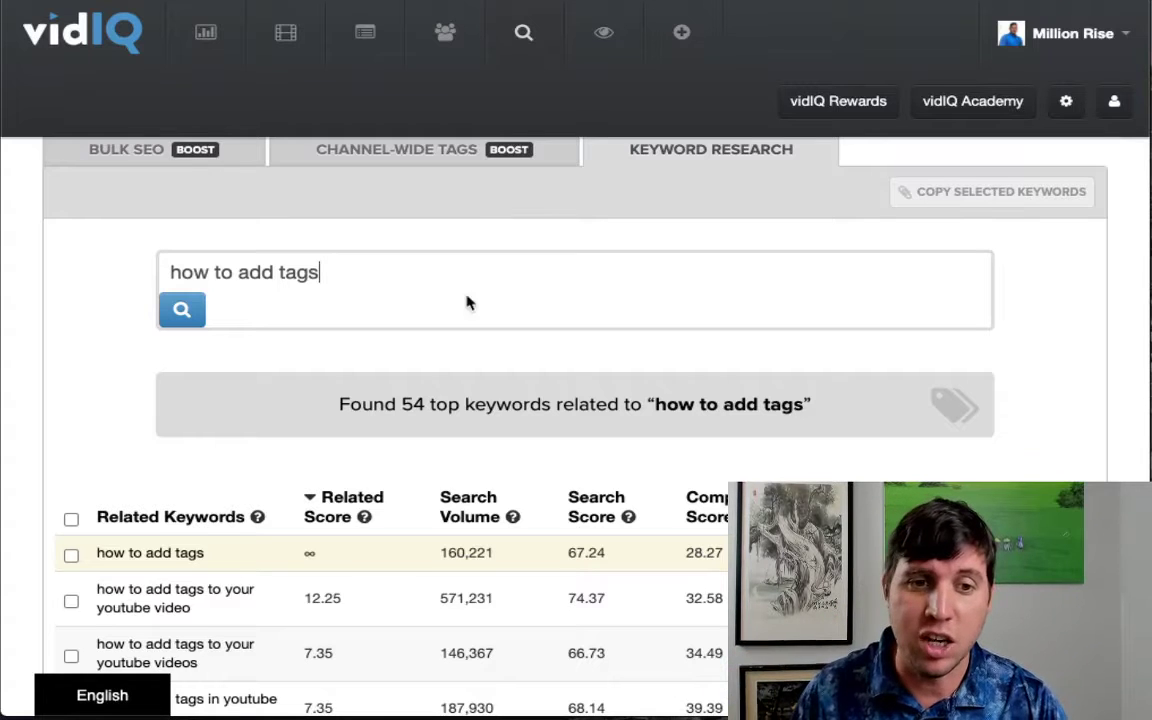
{"action": "scroll", "coordinate": [478, 295], "scroll_direction": "down", "scroll_amount": 1}
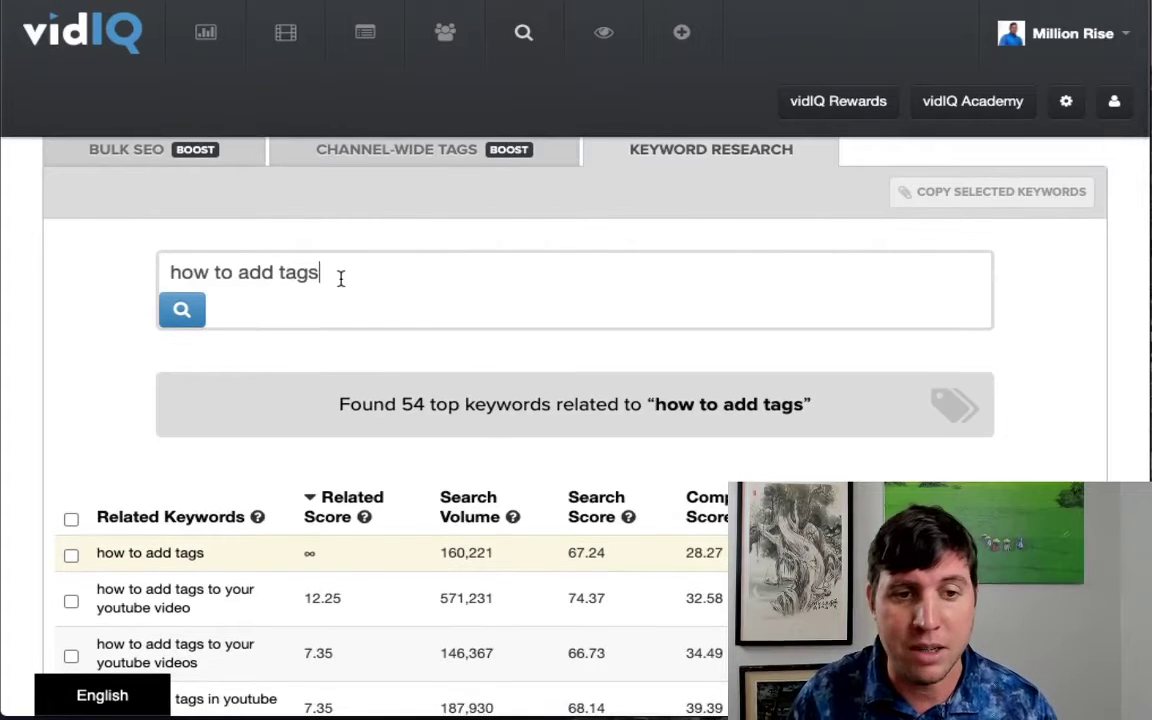
{"action": "scroll", "coordinate": [406, 293], "scroll_direction": "down", "scroll_amount": 3}
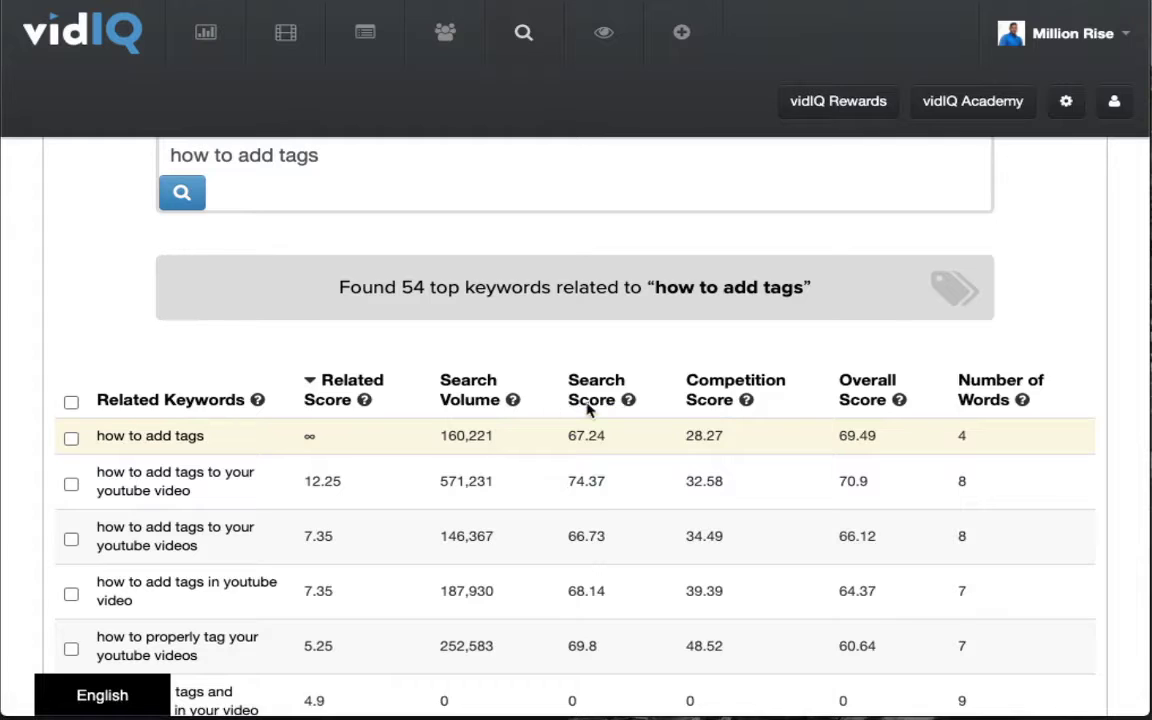
{"action": "scroll", "coordinate": [866, 440], "scroll_direction": "down", "scroll_amount": 2}
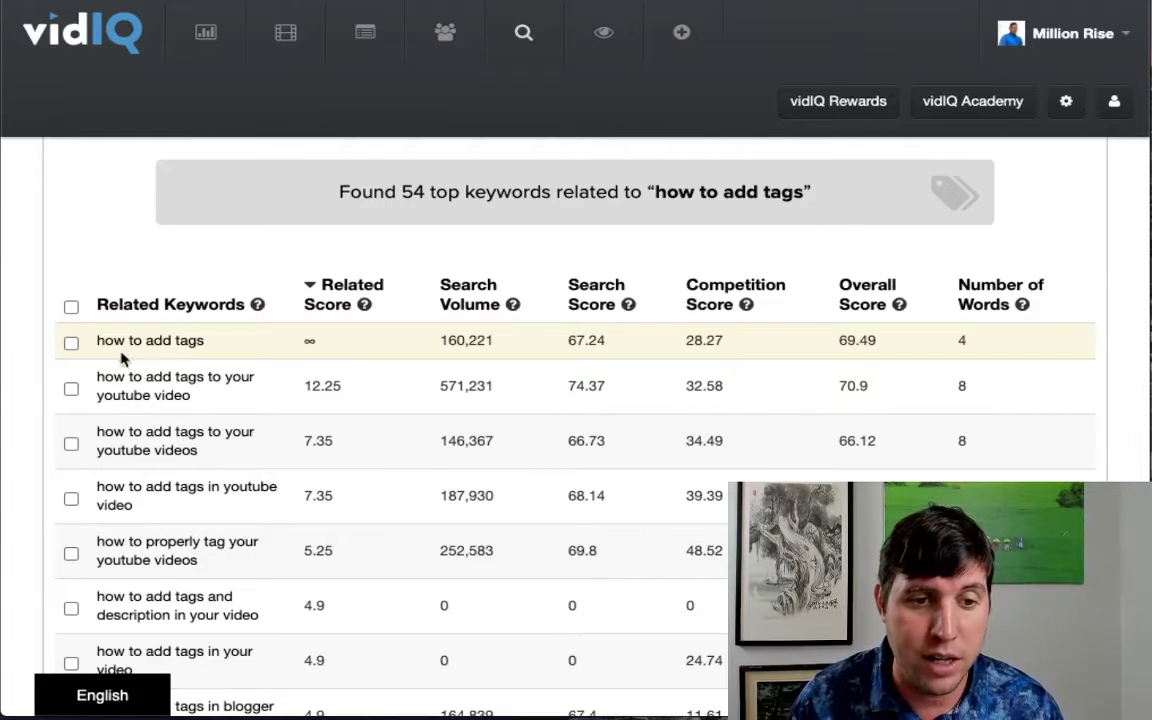
{"action": "scroll", "coordinate": [222, 367], "scroll_direction": "down", "scroll_amount": 1}
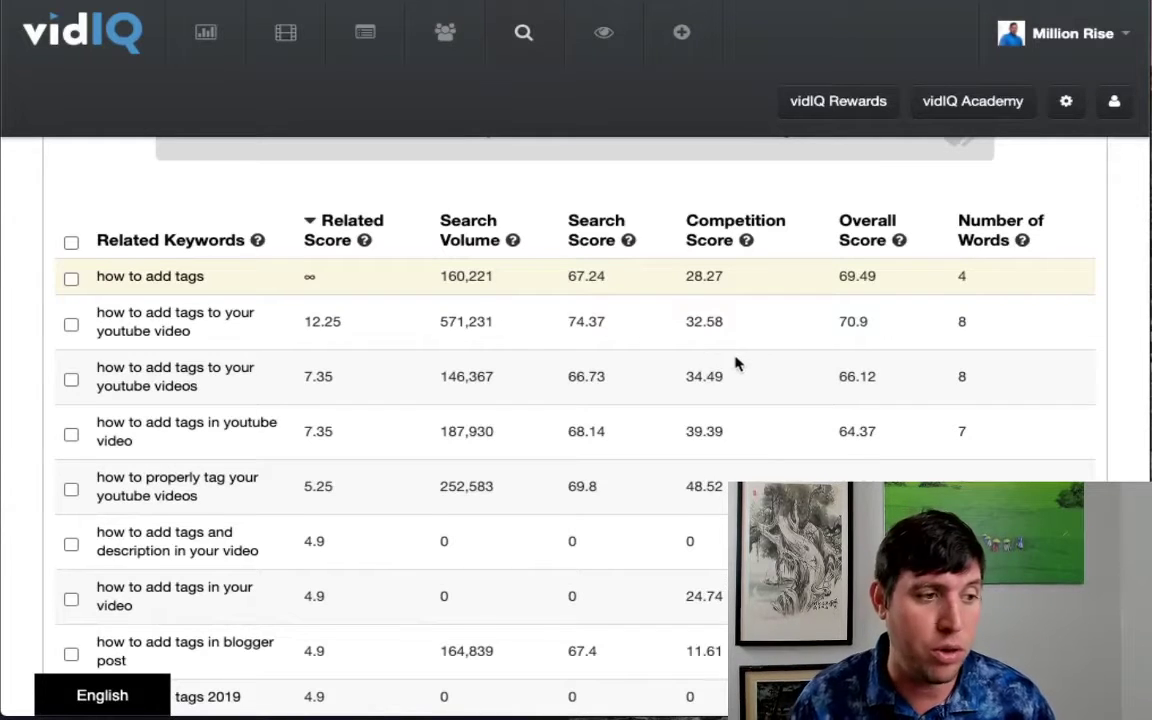
{"action": "scroll", "coordinate": [666, 373], "scroll_direction": "down", "scroll_amount": 2}
{"action": "scroll", "coordinate": [520, 372], "scroll_direction": "up", "scroll_amount": 2}
{"action": "scroll", "coordinate": [377, 372], "scroll_direction": "up", "scroll_amount": 1}
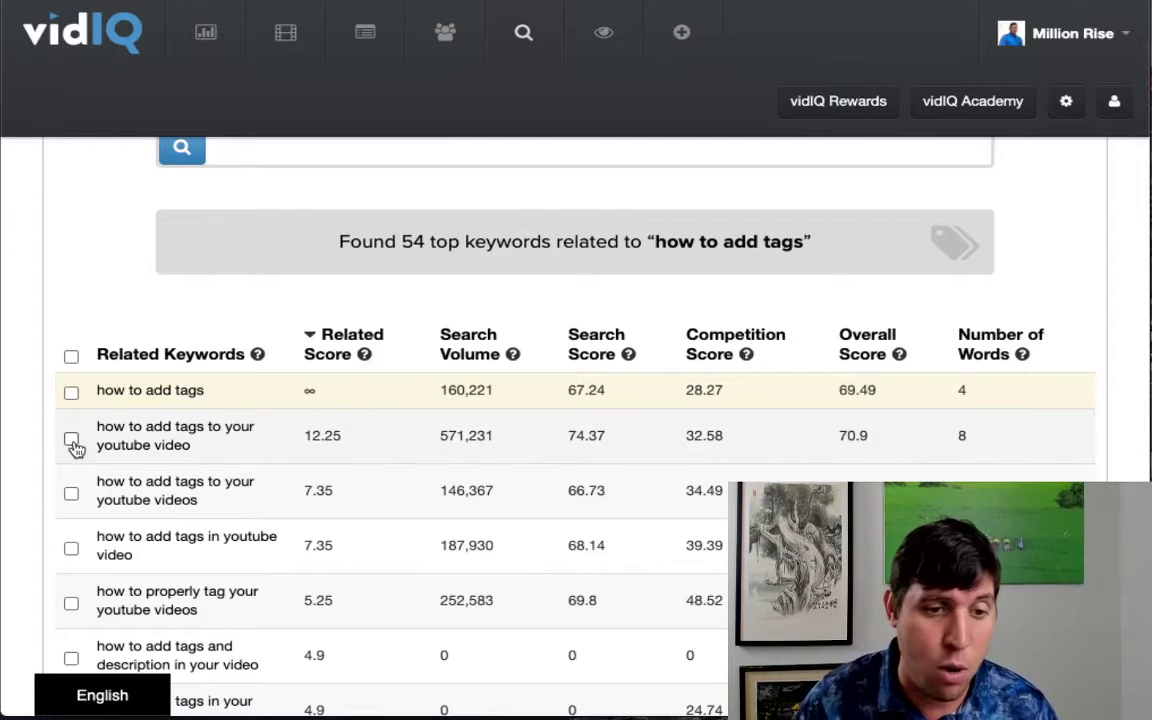
- Select the four keywords directly below "how to add tags", from "how to add tags to your youtube video" through "how to properly tag your youtube videos"
{"action": "left_click", "coordinate": [71, 440]}
{"action": "scroll", "coordinate": [70, 441], "scroll_direction": "down", "scroll_amount": 1}
{"action": "left_click", "coordinate": [71, 416]}
{"action": "left_click", "coordinate": [71, 470]}
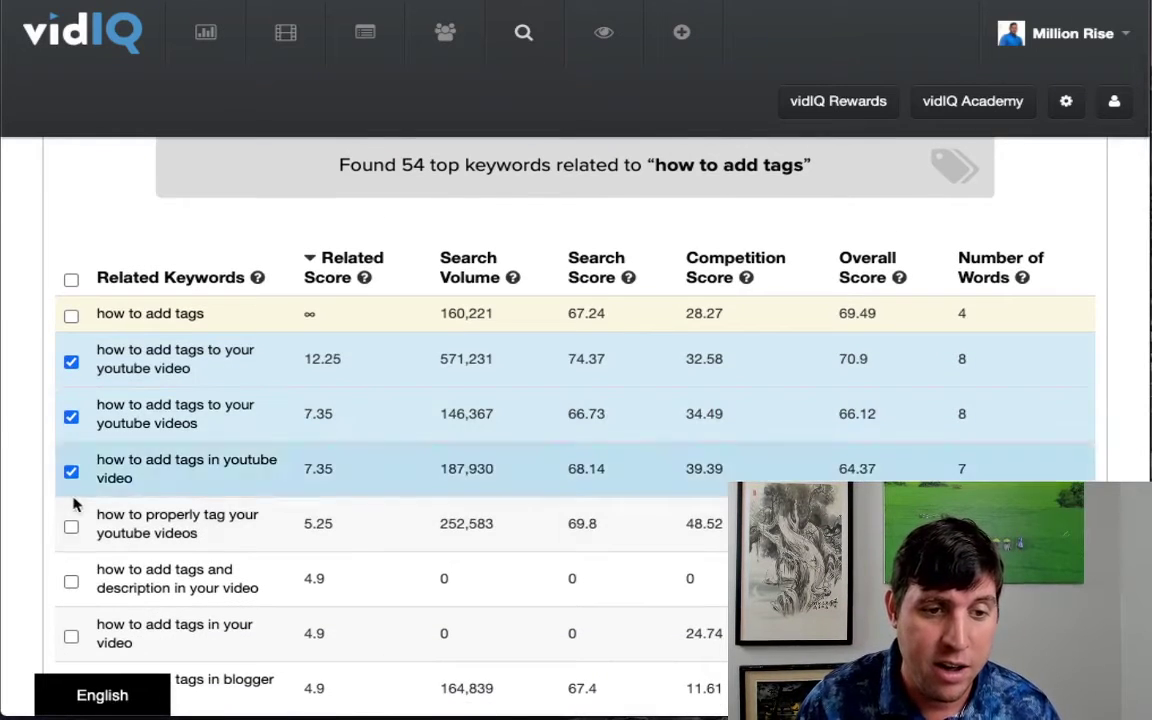
{"action": "scroll", "coordinate": [75, 485], "scroll_direction": "down", "scroll_amount": 1}
{"action": "left_click", "coordinate": [72, 438]}
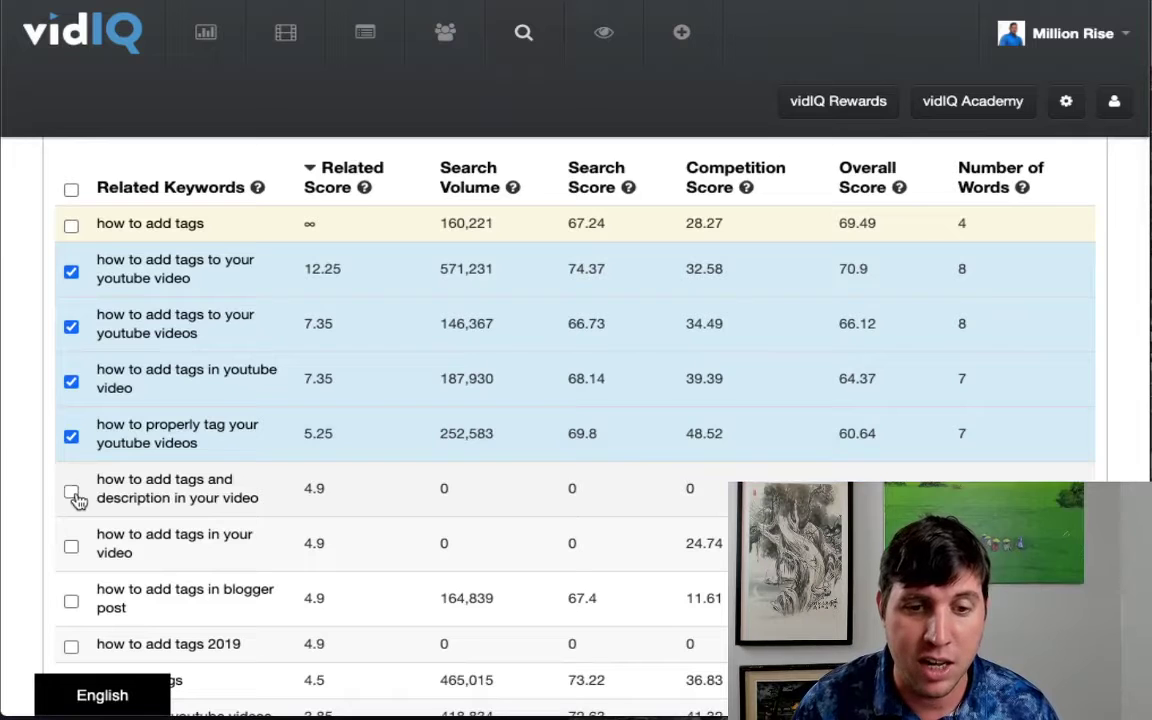
{"action": "left_click", "coordinate": [72, 492]}
{"action": "left_click", "coordinate": [72, 492]}
{"action": "scroll", "coordinate": [80, 495], "scroll_direction": "down", "scroll_amount": 1}
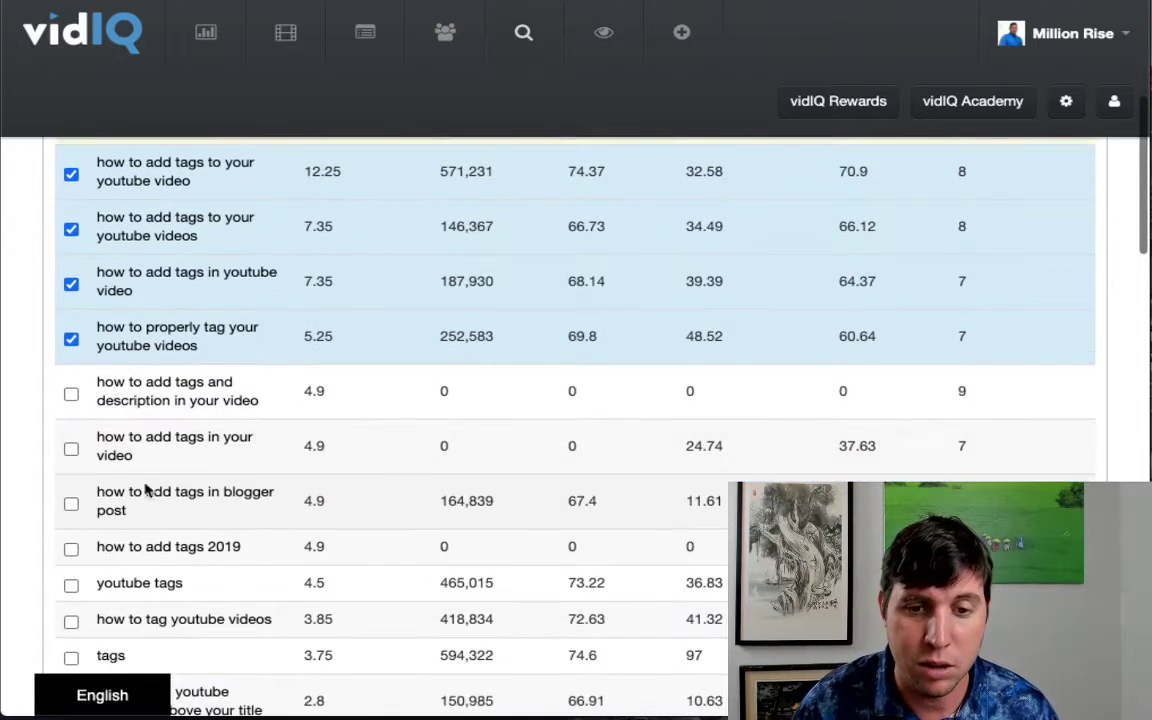
- Add the keywords "how to add tags in blogger post", "youtube tags" and "how to tag youtube videos" to the selection
{"action": "left_click", "coordinate": [71, 503]}
{"action": "scroll", "coordinate": [100, 480], "scroll_direction": "down", "scroll_amount": 1}
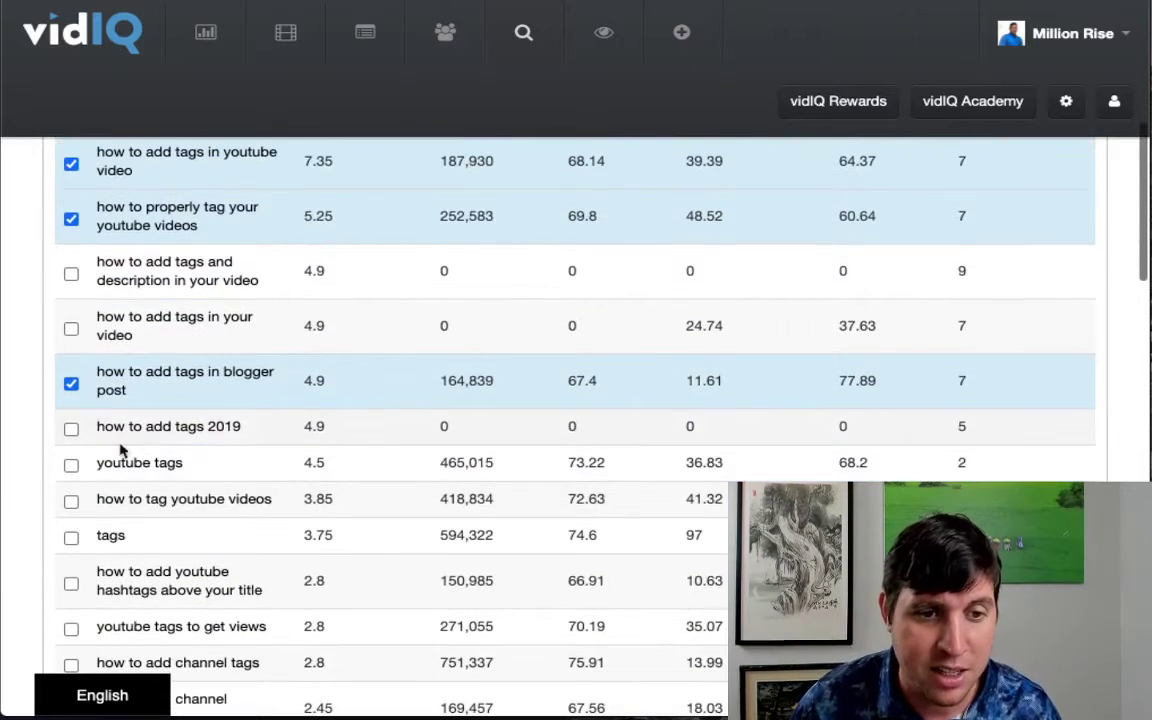
{"action": "left_click", "coordinate": [71, 428]}
{"action": "left_click", "coordinate": [71, 428]}
{"action": "left_click", "coordinate": [71, 464]}
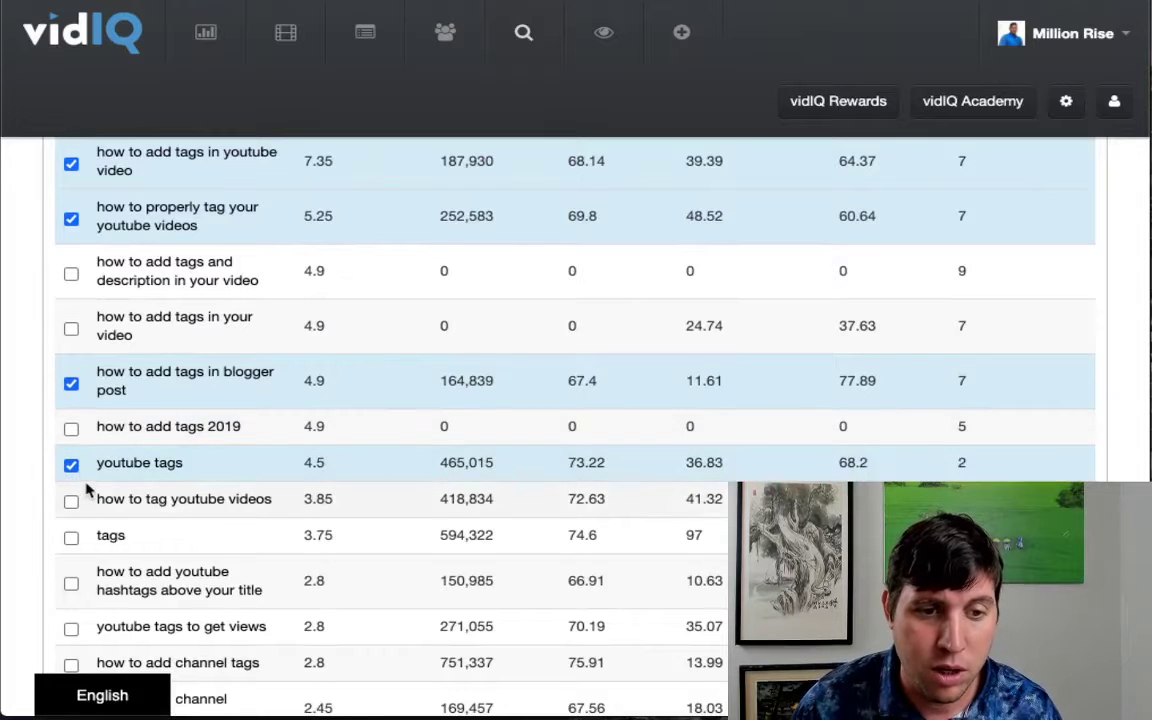
{"action": "scroll", "coordinate": [87, 490], "scroll_direction": "down", "scroll_amount": 1}
{"action": "left_click", "coordinate": [72, 418]}
- Copy the selected vidIQ keywords and paste them into the video's Tags field in YouTube Studio
{"action": "scroll", "coordinate": [206, 455], "scroll_direction": "up", "scroll_amount": 8}
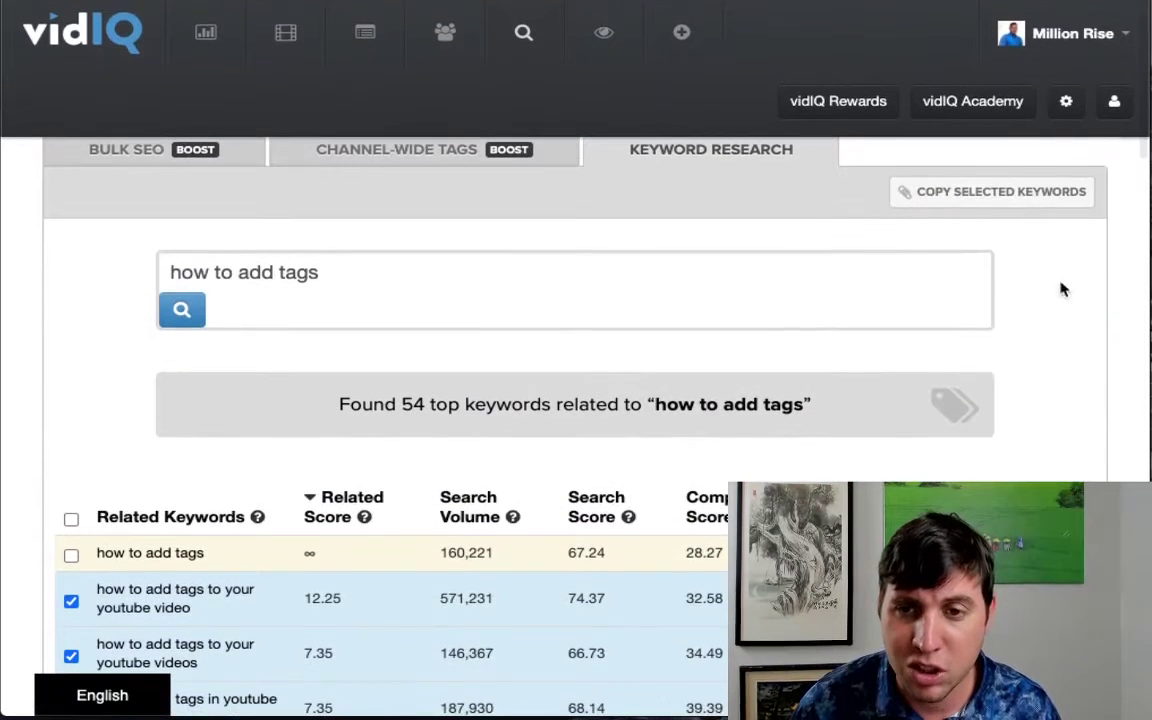
{"action": "left_click", "coordinate": [1022, 199]}
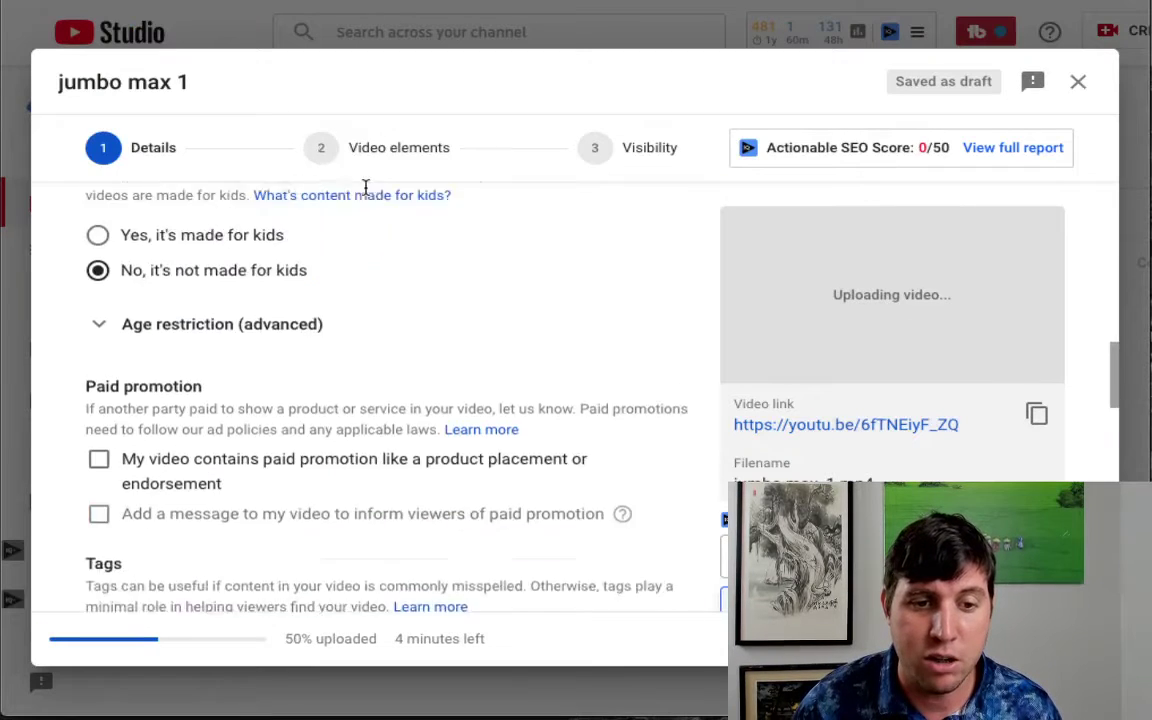
{"action": "scroll", "coordinate": [365, 185], "scroll_direction": "down", "scroll_amount": 3}
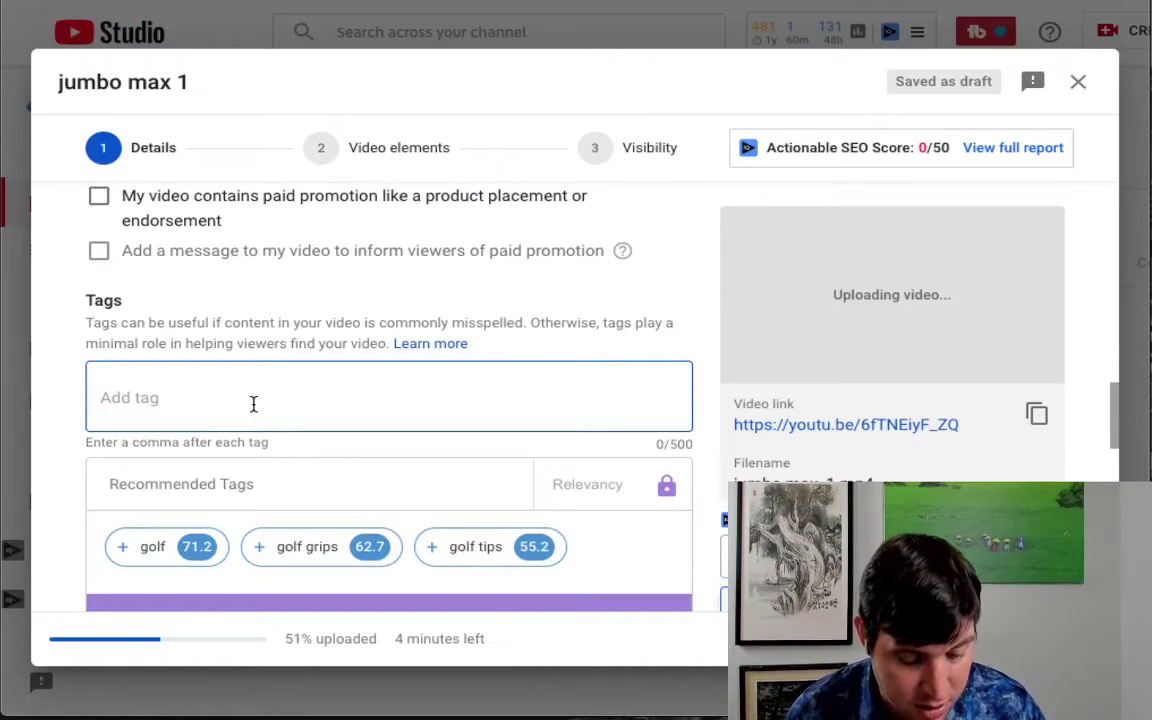
{"action": "key", "text": "ctrl+v"}
{"action": "scroll", "coordinate": [390, 420], "scroll_direction": "down", "scroll_amount": 2}
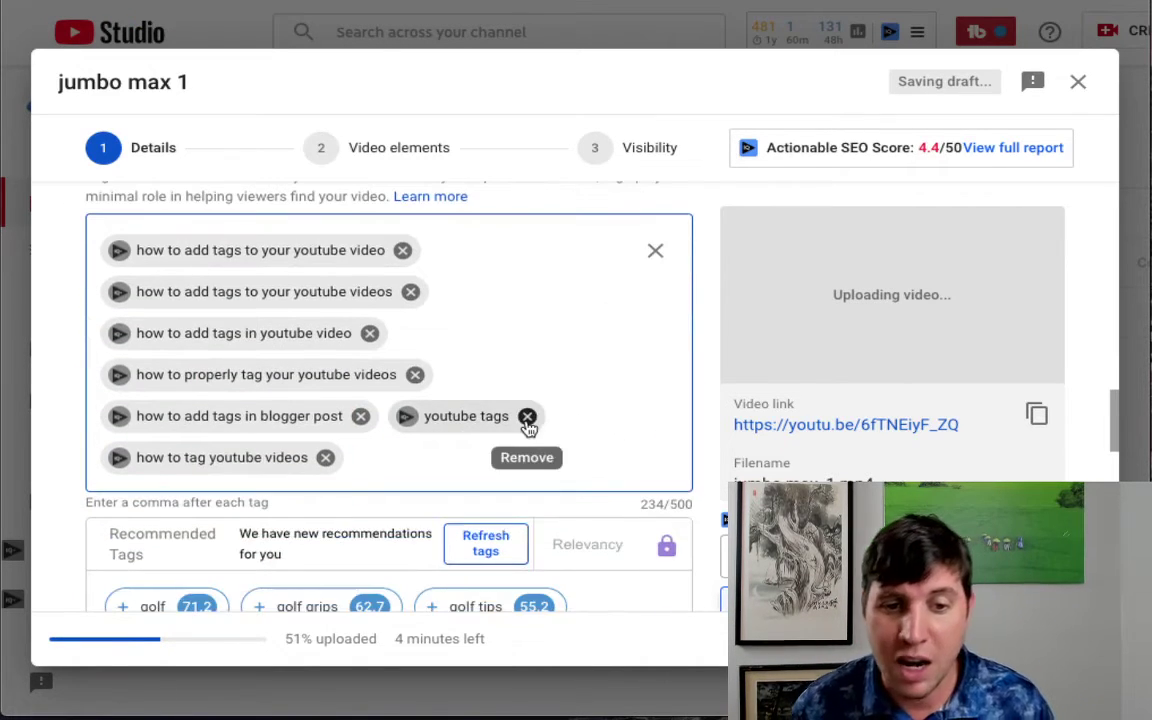
{"action": "scroll", "coordinate": [527, 427], "scroll_direction": "up", "scroll_amount": 2}
{"action": "scroll", "coordinate": [527, 429], "scroll_direction": "down", "scroll_amount": 3}
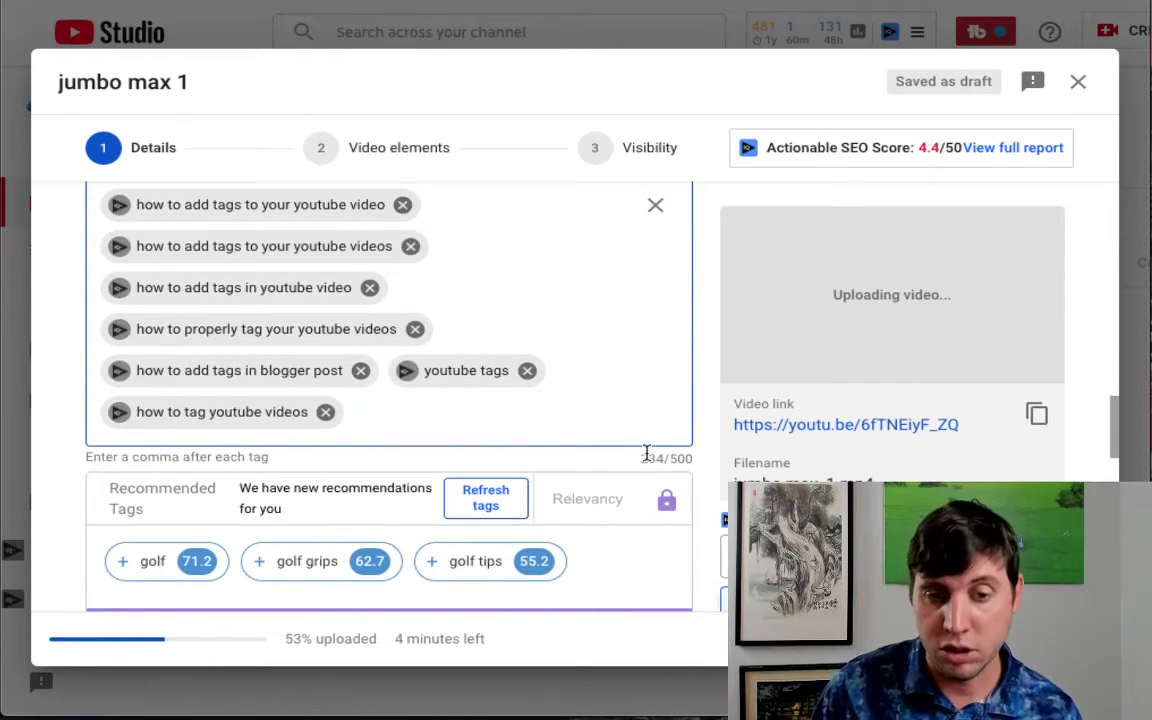
{"action": "scroll", "coordinate": [647, 457], "scroll_direction": "up", "scroll_amount": 2}
- Clear the title "jumbo max 1" from the video's details
{"action": "scroll", "coordinate": [645, 460], "scroll_direction": "up", "scroll_amount": 15}
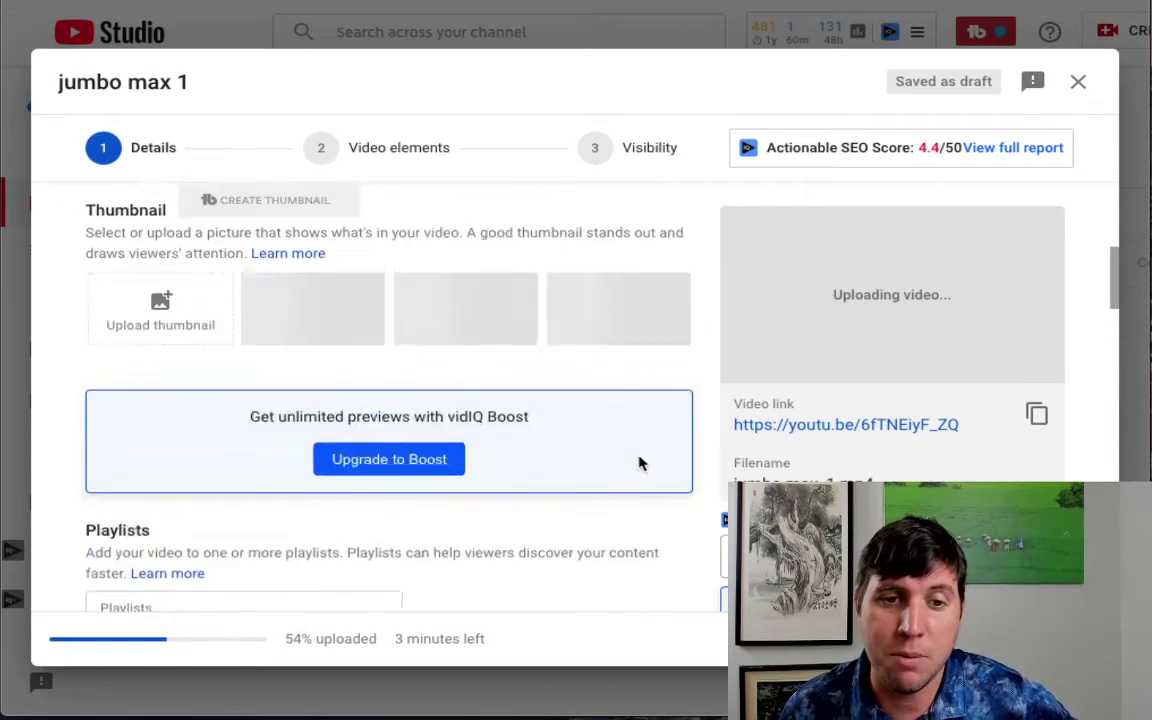
{"action": "left_click_drag", "start_coordinate": [260, 301], "coordinate": [46, 311]}
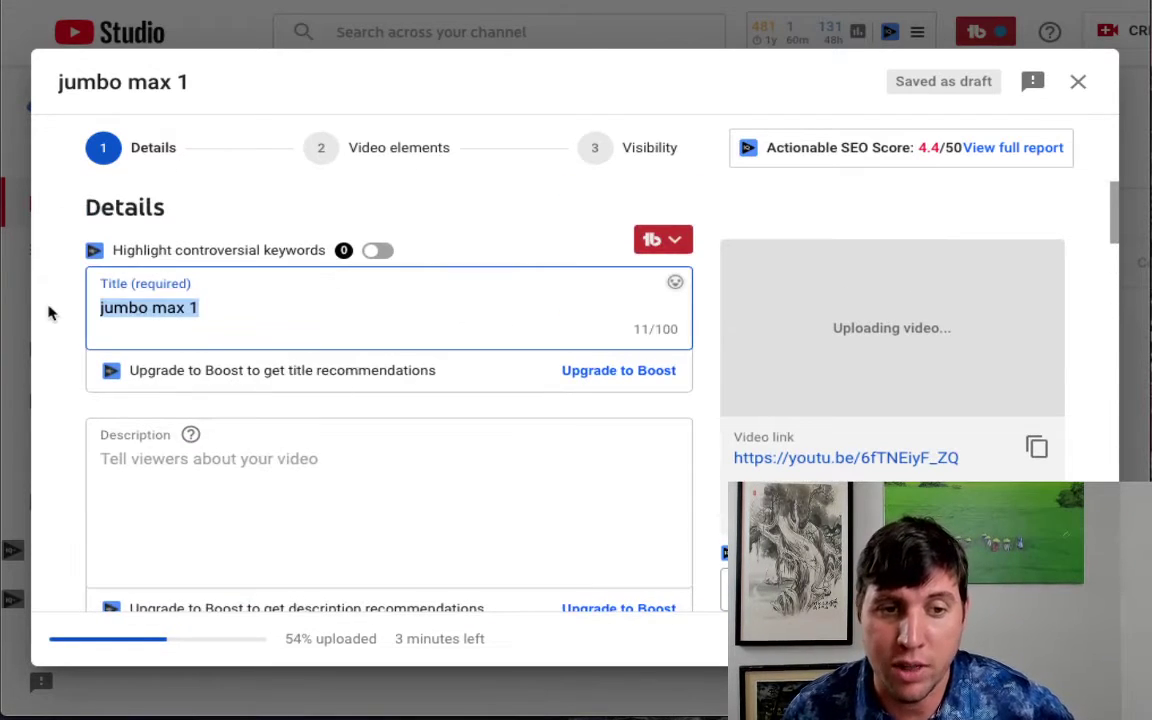
{"action": "key", "text": "BackSpace"}
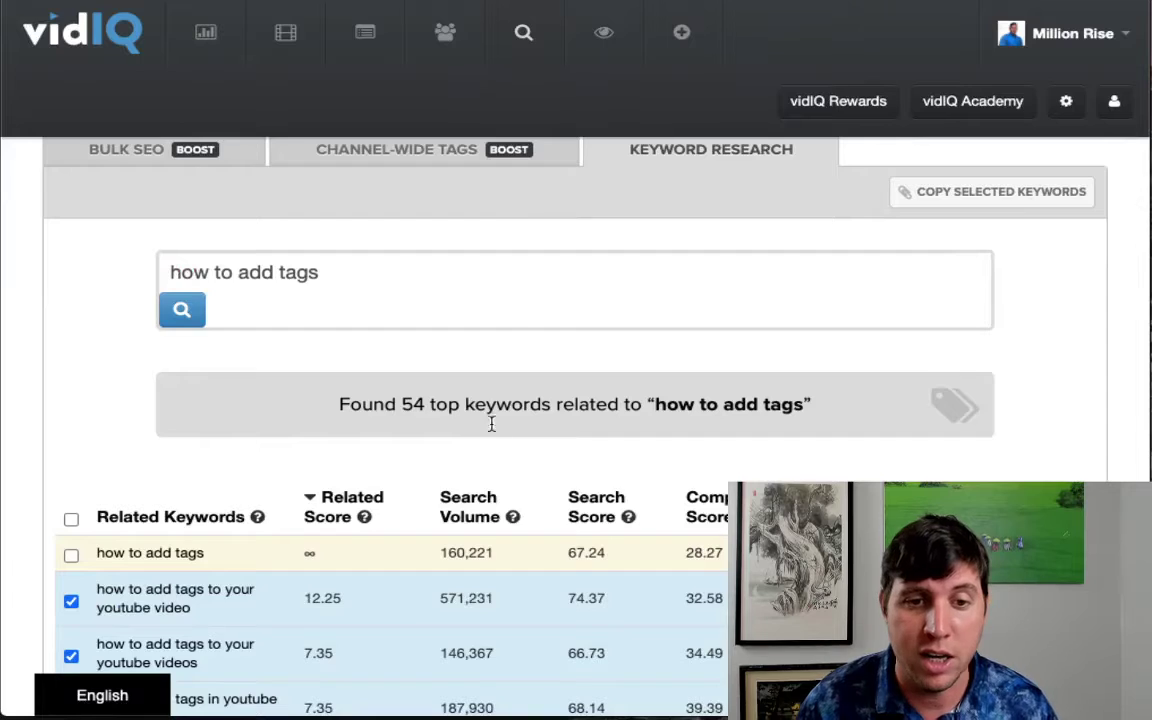
- Review the selected keywords in vidIQ, the empty title and description fields, and the pasted tags in YouTube Studio
{"action": "scroll", "coordinate": [383, 600], "scroll_direction": "down", "scroll_amount": 3}
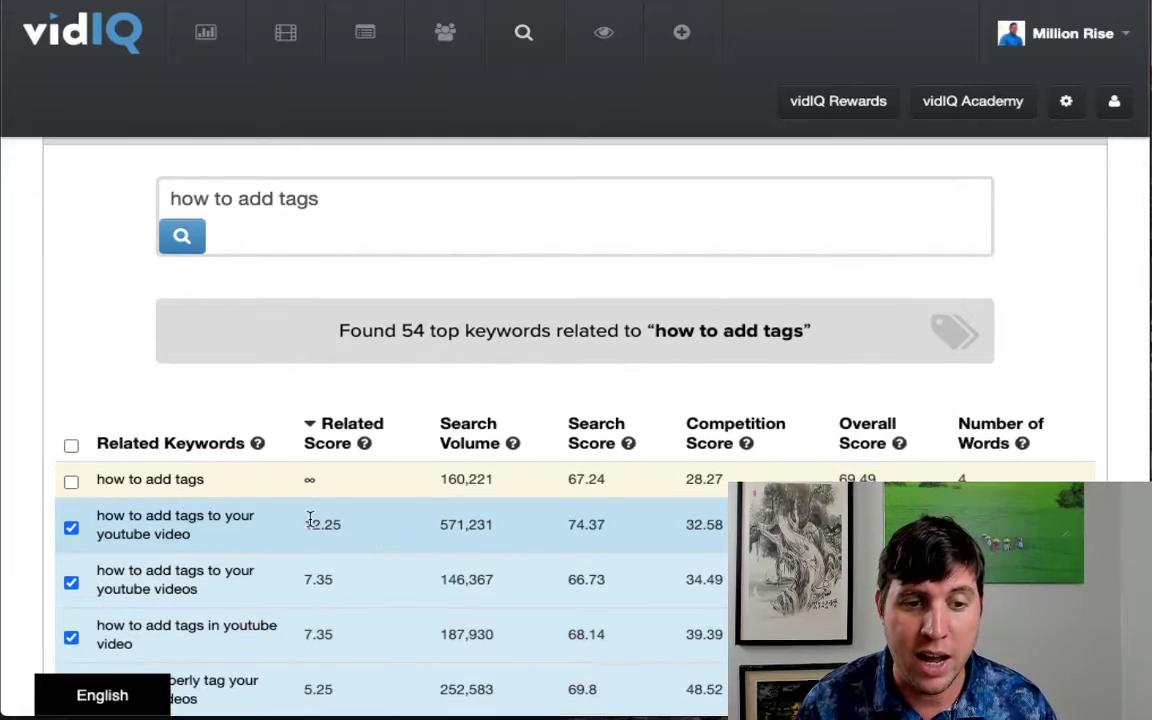
{"action": "scroll", "coordinate": [318, 522], "scroll_direction": "down", "scroll_amount": 2}
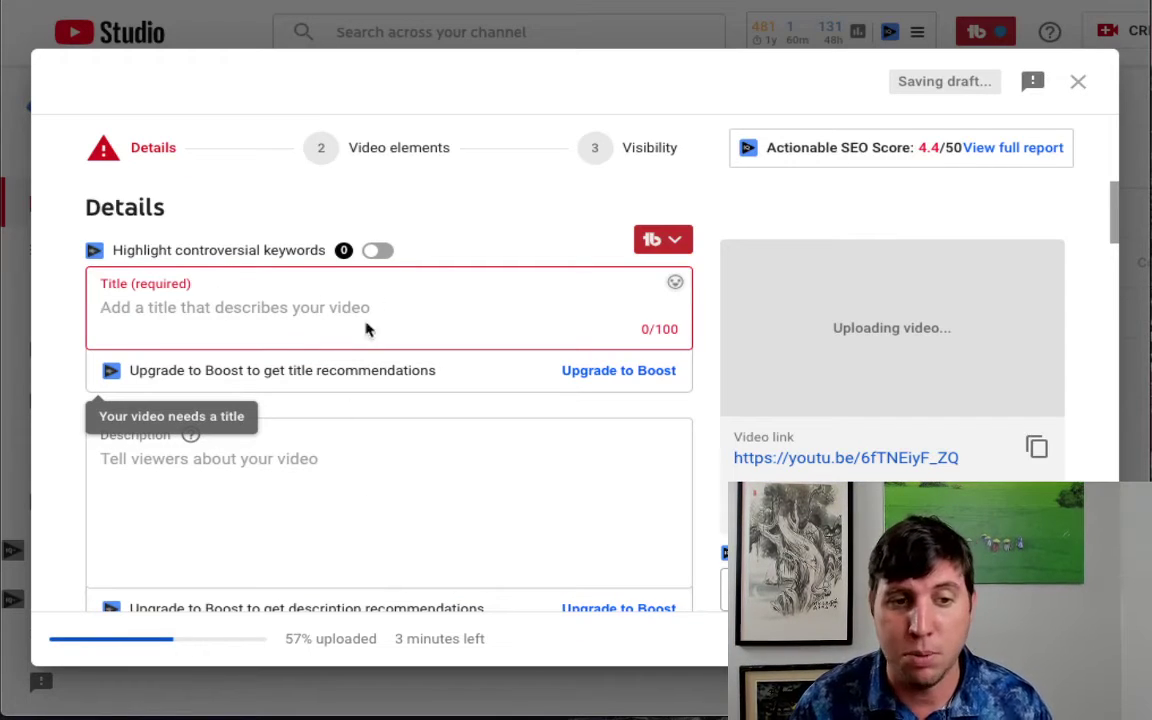
{"action": "left_click", "coordinate": [362, 480]}
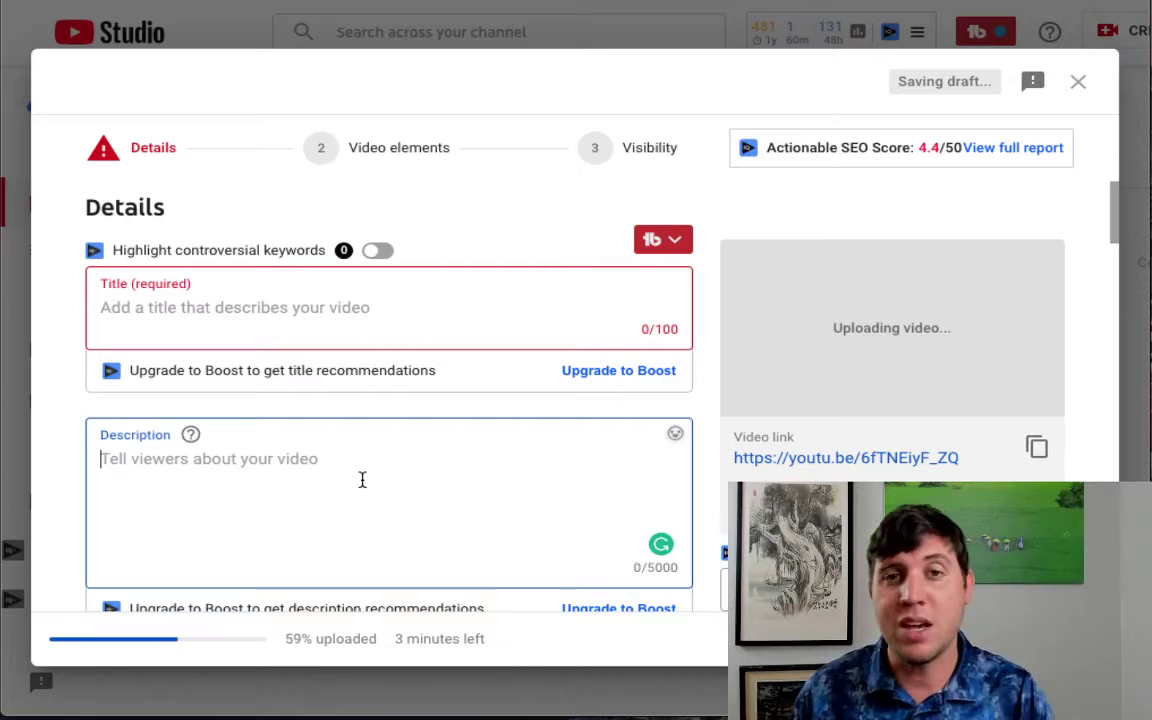
{"action": "scroll", "coordinate": [309, 476], "scroll_direction": "down", "scroll_amount": 20}
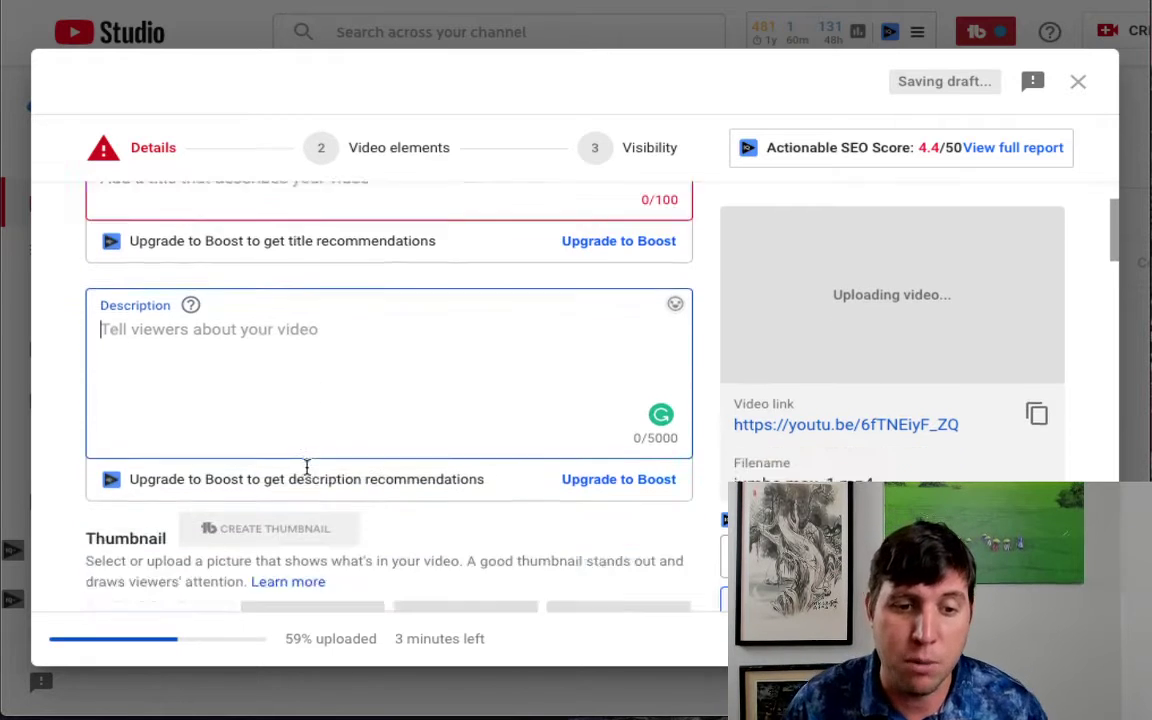
{"action": "scroll", "coordinate": [315, 470], "scroll_direction": "down", "scroll_amount": 1}
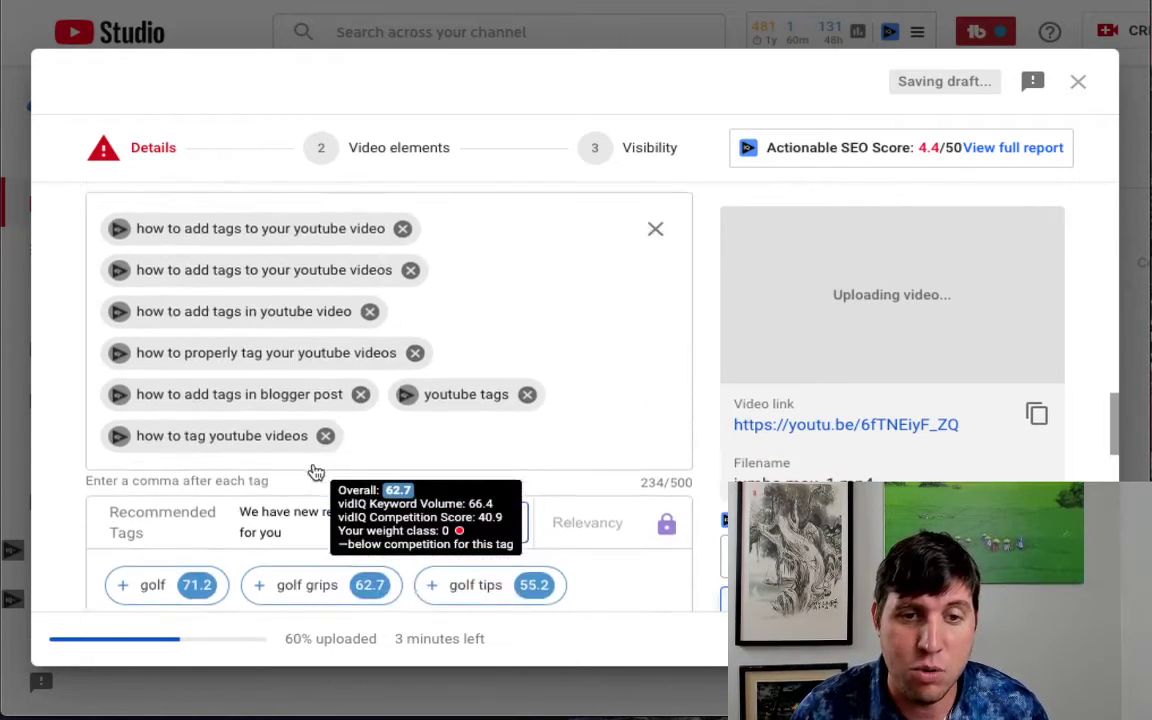
{"action": "scroll", "coordinate": [312, 471], "scroll_direction": "up", "scroll_amount": 3}
{"action": "scroll", "coordinate": [312, 471], "scroll_direction": "down", "scroll_amount": 2}
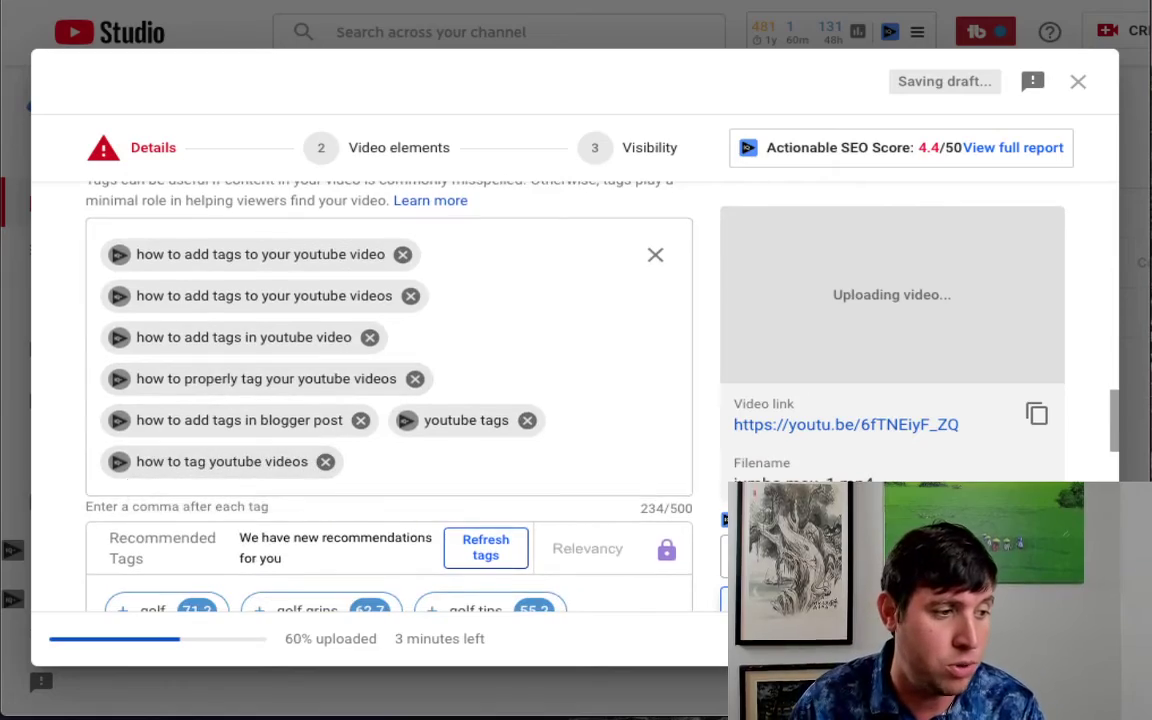